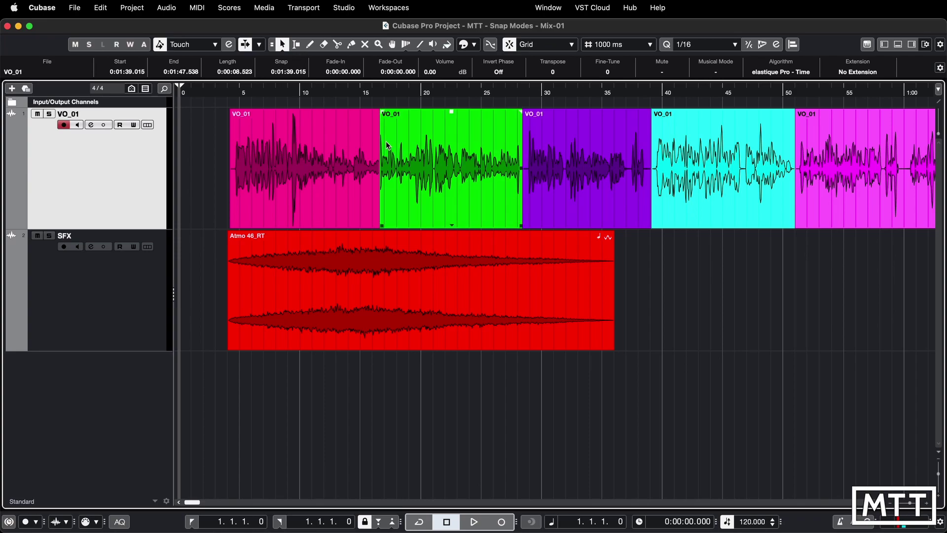
Step: Switch the ruler to Bars+Beats, then drag Atmo 46_RT a bar later and back to bar 3
right_click(391, 90)
left_click(403, 99)
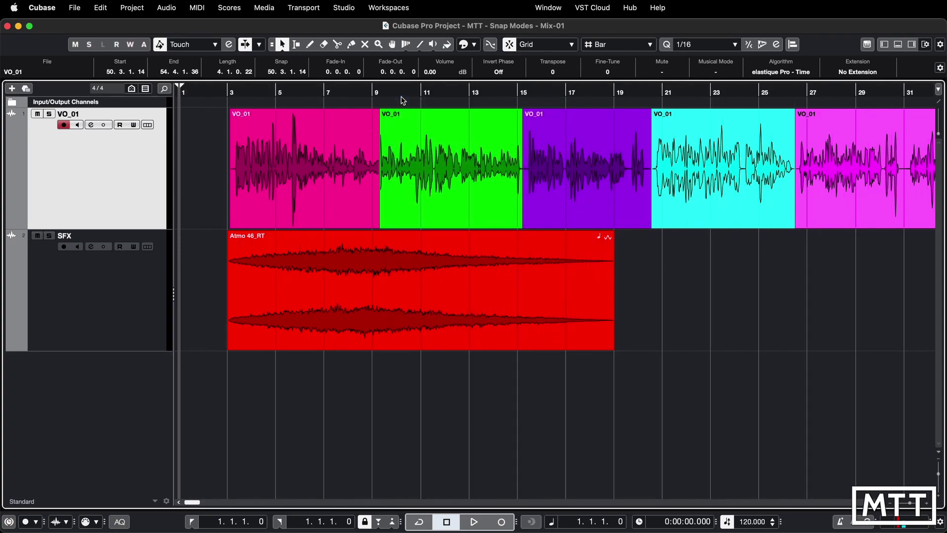
left_click(493, 311)
mouse_move(323, 300)
left_mouse_down()
mouse_move(360, 298)
mouse_move(324, 302)
left_mouse_up()
left_click_drag(350, 349, 348, 319)
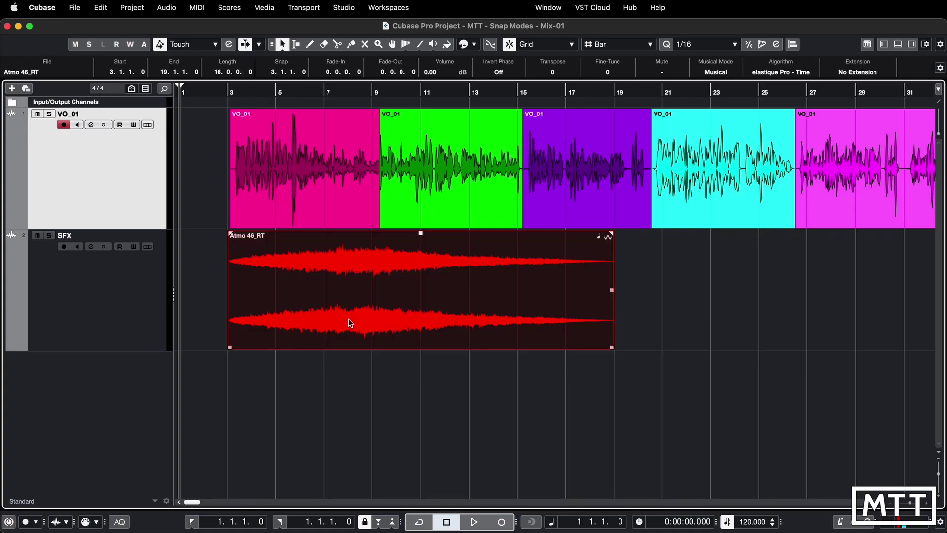
left_click(622, 45)
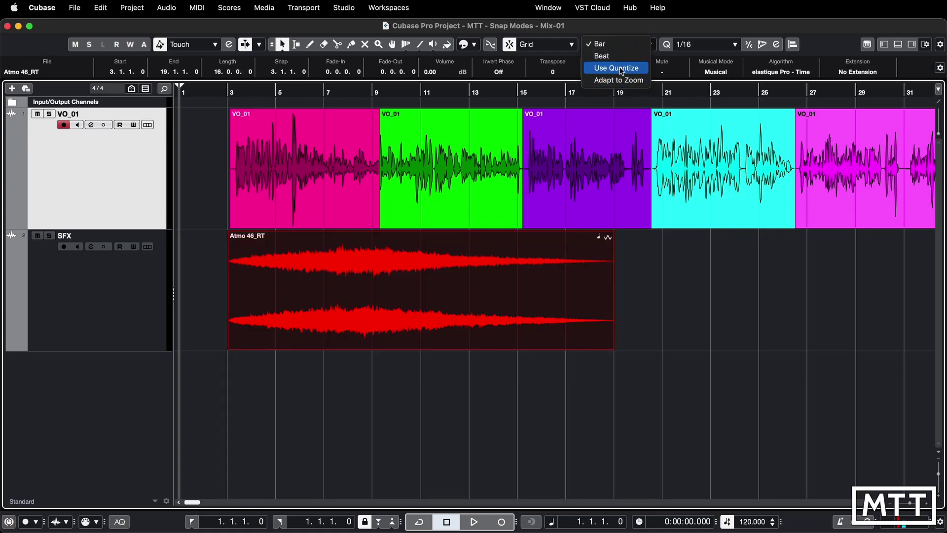
Step: Set the grid to Adapt to Zoom and test it by zooming while dragging Atmo 46_RT
left_click(620, 81)
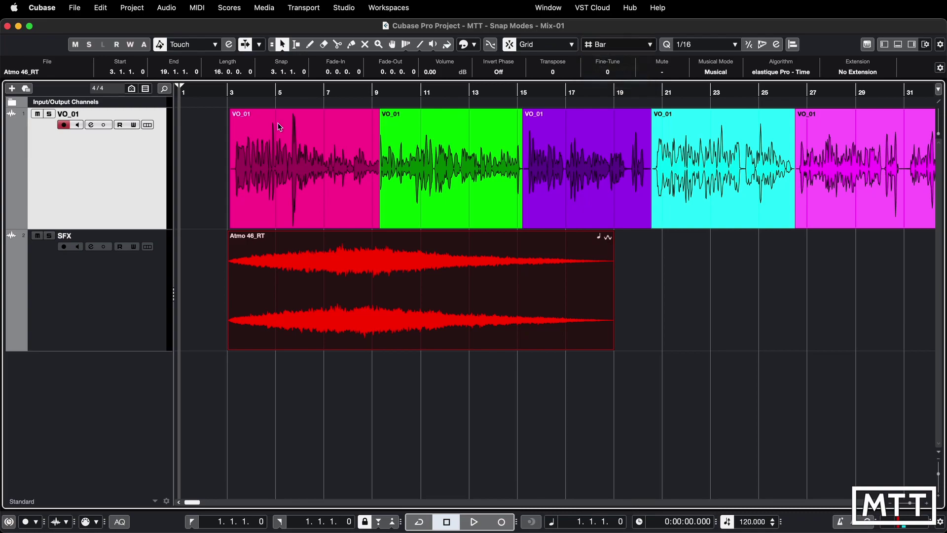
left_click_drag(230, 92, 230, 93)
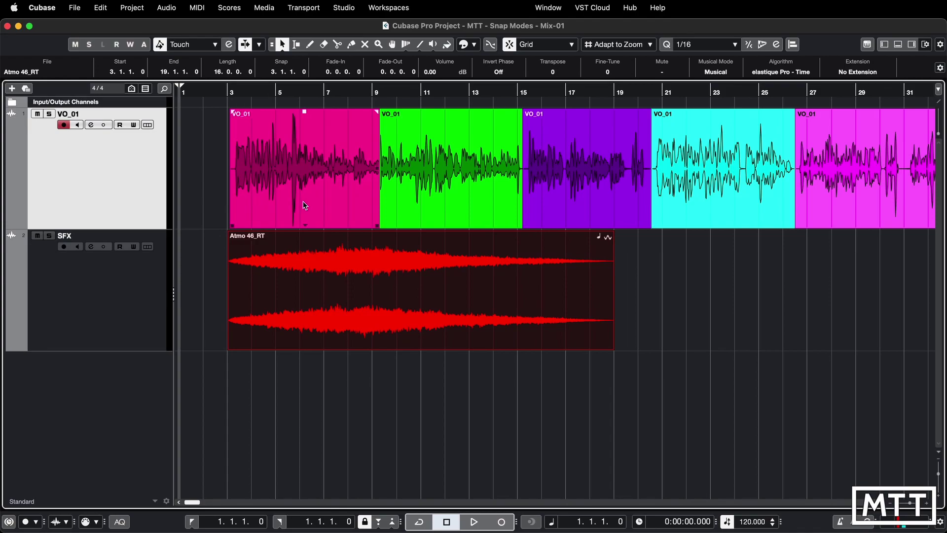
key("h")
key("h")
key("h")
key("h")
key("h")
key("h")
left_click_drag(507, 310, 443, 295)
key("g")
key("g")
key("h")
key("g")
key("g")
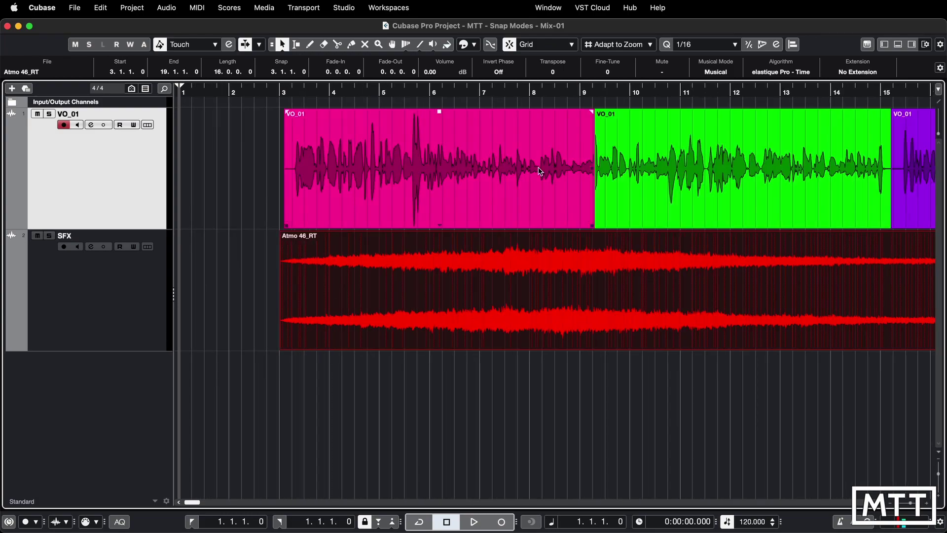
key("g")
Step: Set the grid size back to Bar and drag Atmo 46_RT with whole-bar snapping
left_click(619, 44)
left_click(585, 270)
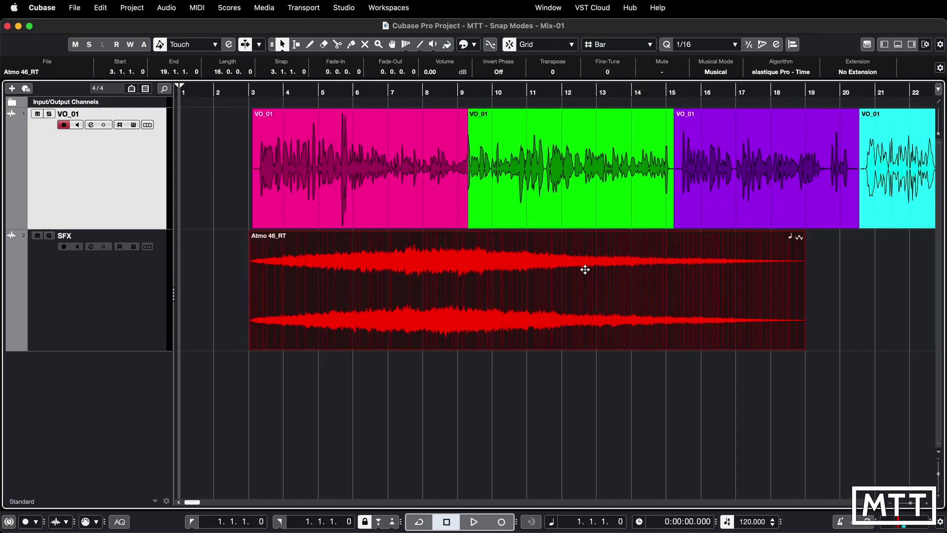
left_click(582, 393)
key("g")
mouse_move(313, 306)
left_mouse_down()
mouse_move(360, 306)
mouse_move(319, 301)
left_mouse_up()
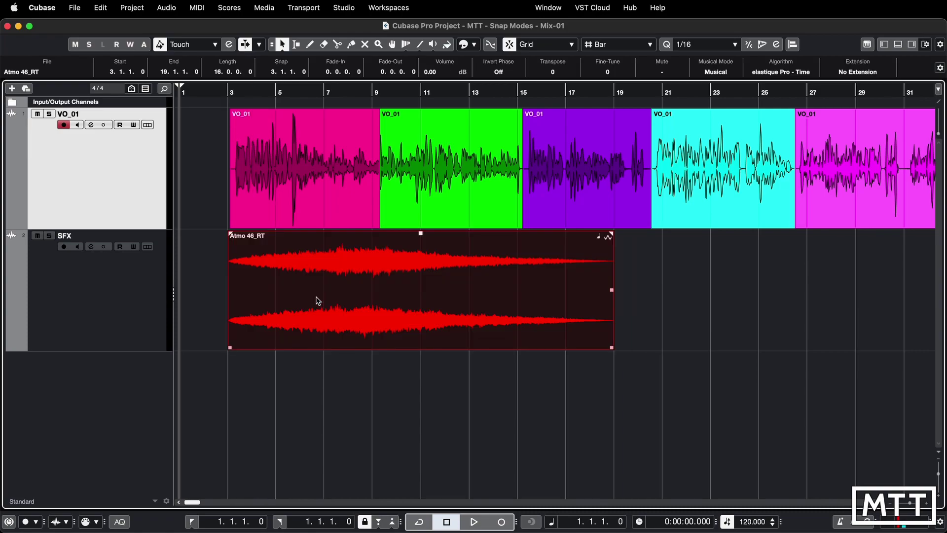
Step: Set Snap Type to Grid Relative and zoom in on the first few bars
left_click(547, 44)
left_click(546, 58)
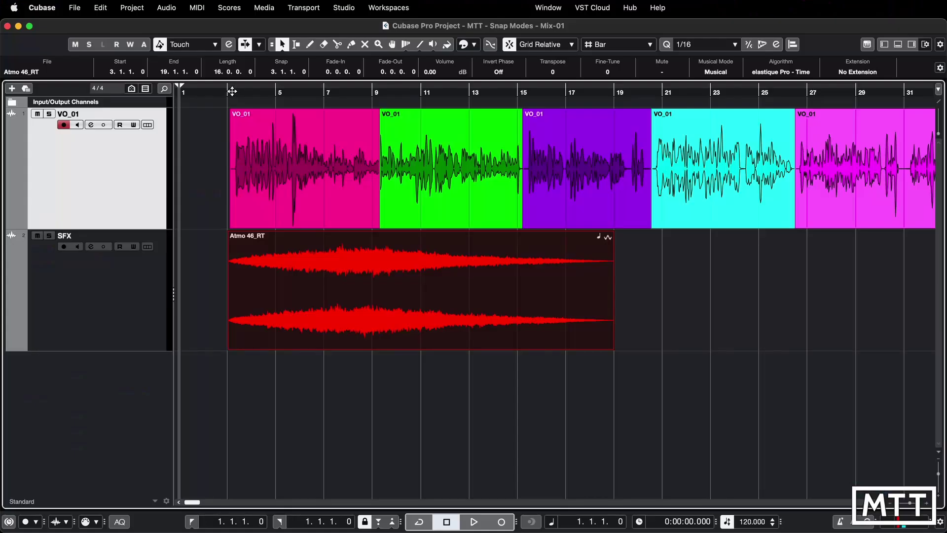
key("h")
key("h")
key("h")
key("h")
key("h")
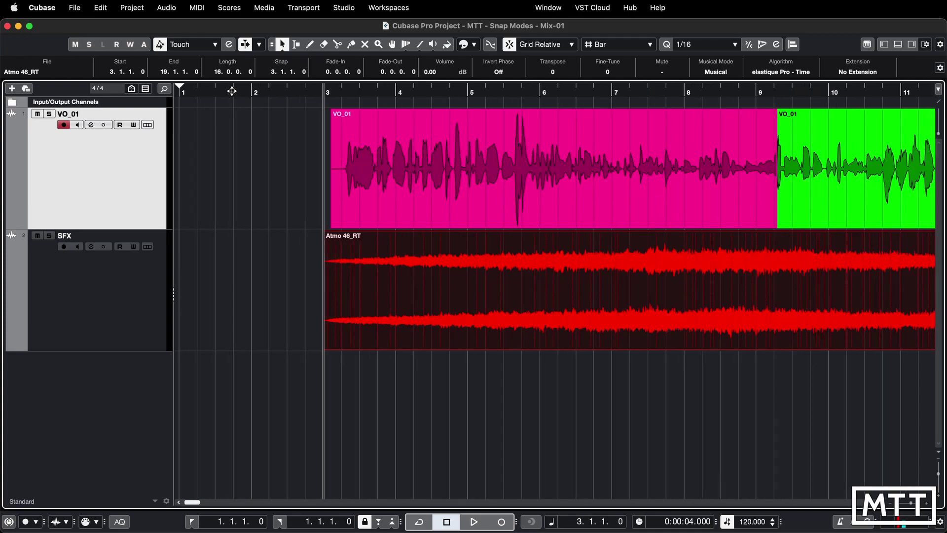
key("h")
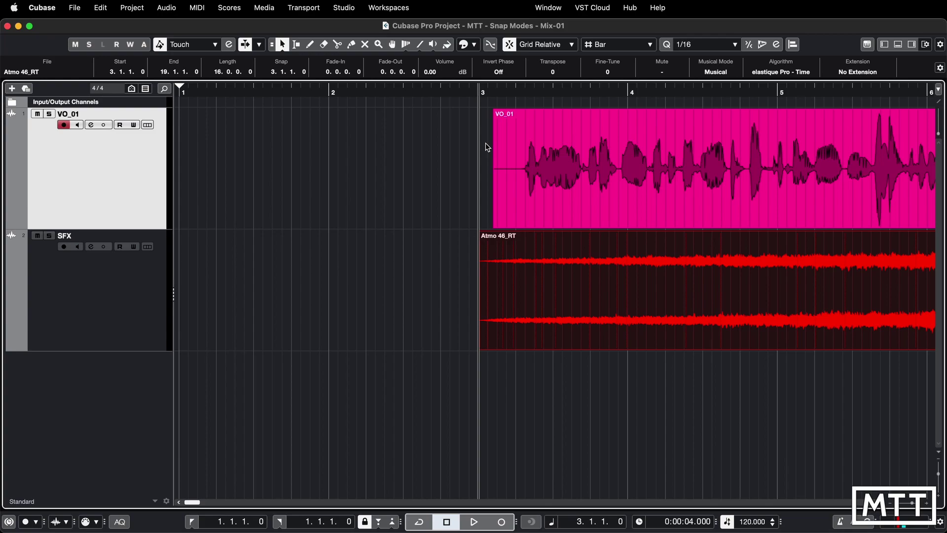
Step: Test Grid snapping by dragging the first VO_01 event to bar 2, undo, then reselect Grid Relative
left_click(550, 45)
left_click(536, 32)
left_click_drag(522, 152, 398, 165)
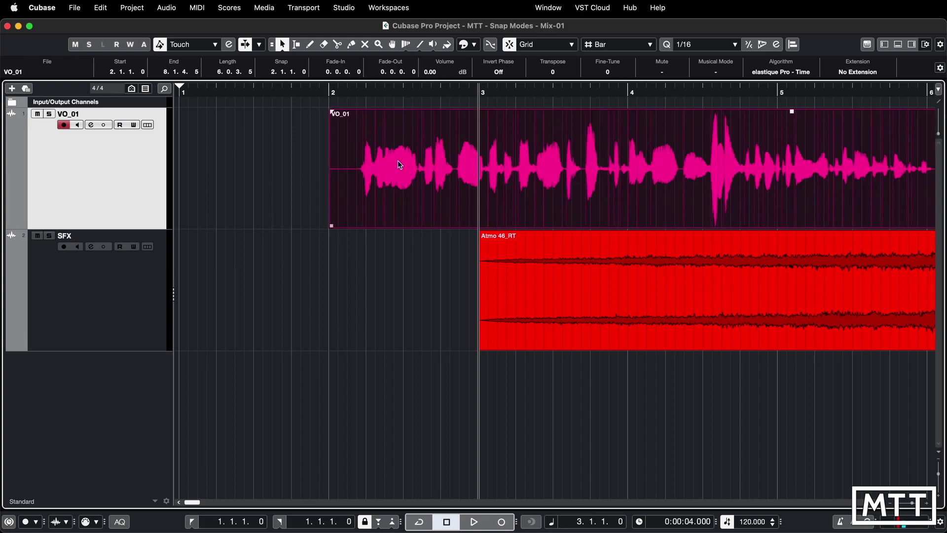
key("super+z")
key("super+z")
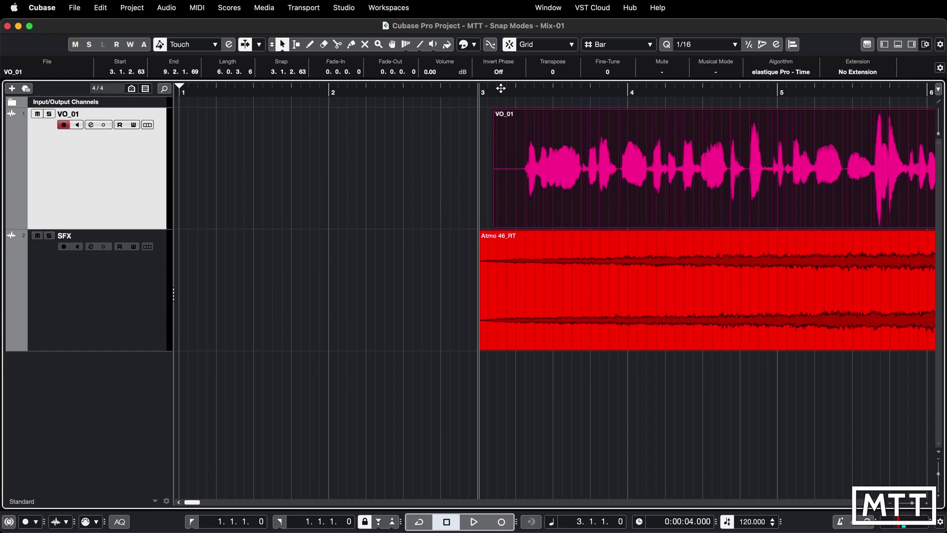
left_click(545, 45)
left_click(547, 57)
Step: Drag VO_01 one bar earlier, then move a VO_01 clip onto SFX near bar 43 and back near bar 53
left_click_drag(525, 145, 498, 157)
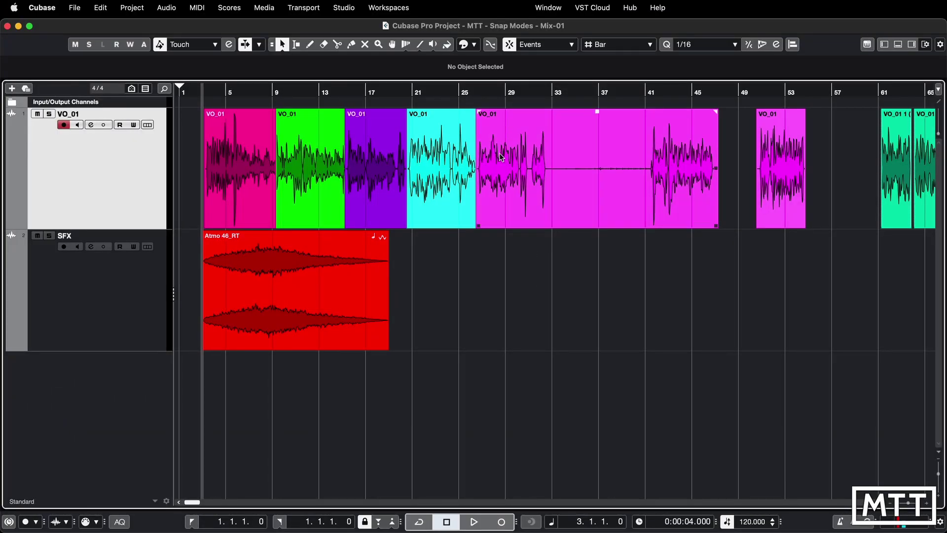
left_click_drag(781, 196, 704, 276)
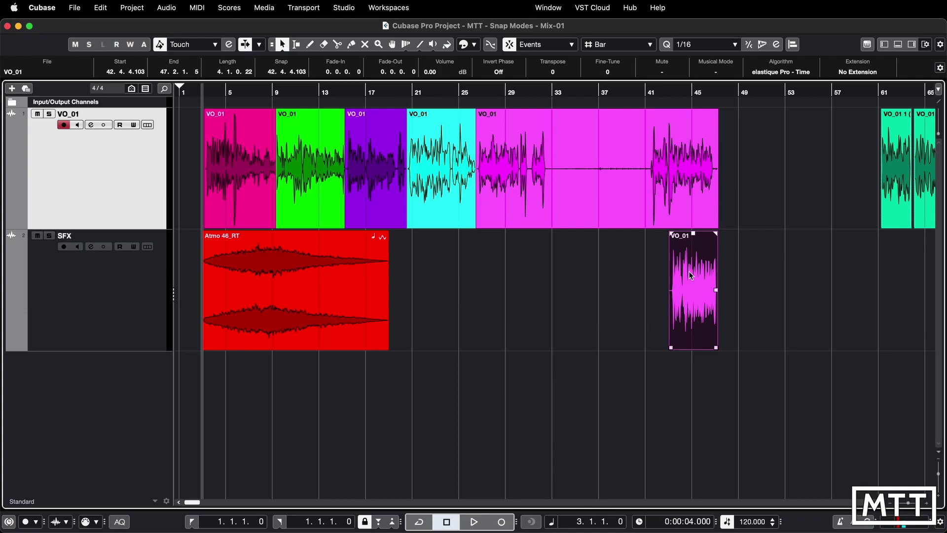
left_click_drag(688, 270, 794, 165)
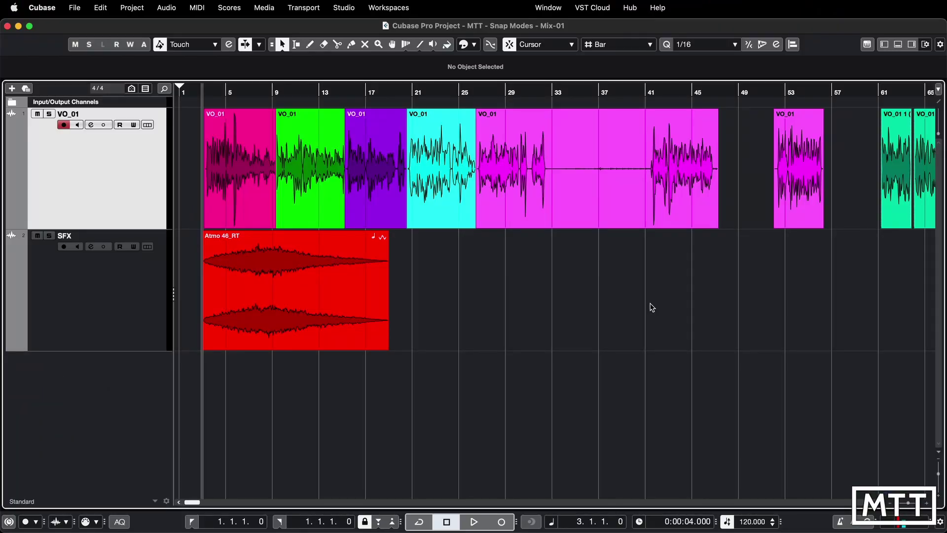
Step: Place the project cursor at 48.3.3.103 and snap the pink VO_01 clip to it
left_click(737, 91)
left_click(730, 93)
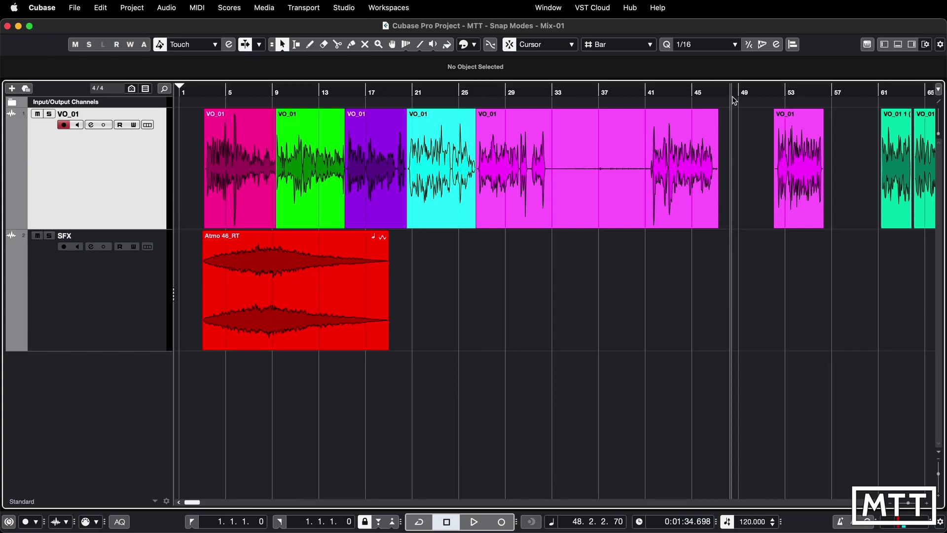
left_click(735, 95)
left_click_drag(807, 160, 772, 177)
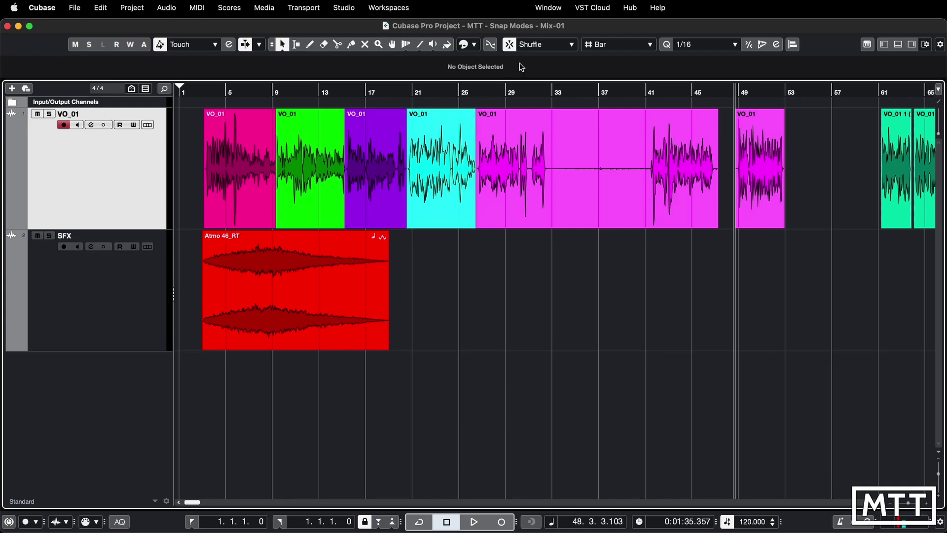
Step: Delete the green VO_01 event and inspect the gaps left among the VO_01 events
left_click(302, 197)
key("Delete")
left_click(312, 174)
left_click_drag(311, 171, 861, 211)
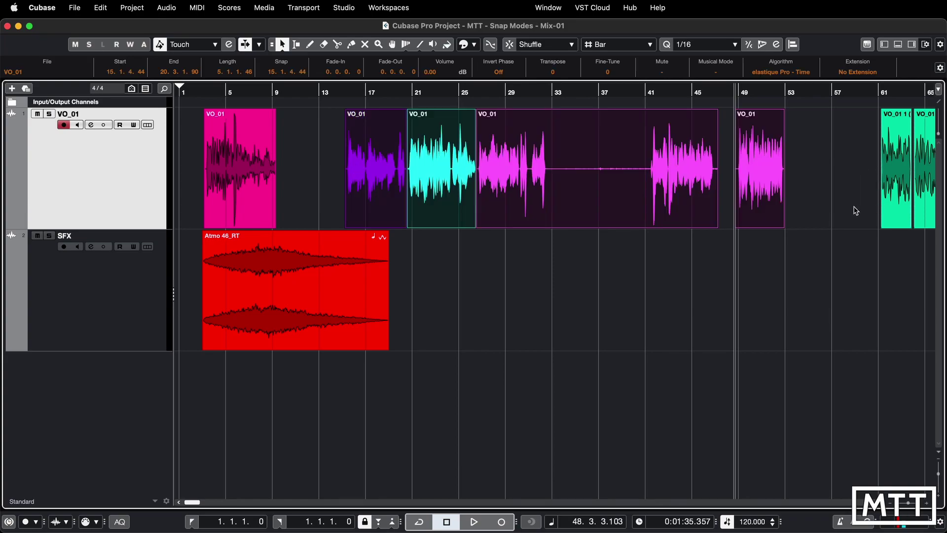
key("g")
key("g")
key("g")
key("g")
key("g")
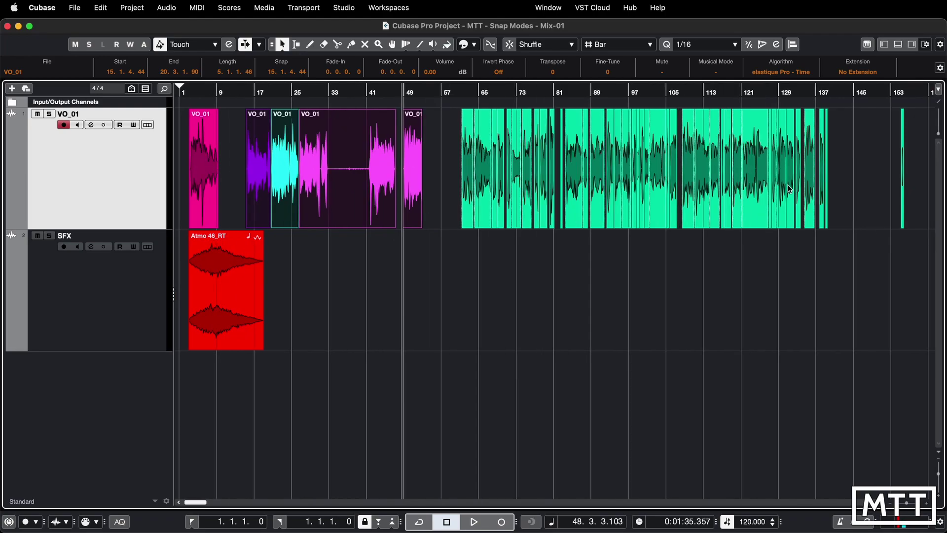
key("g")
key("g")
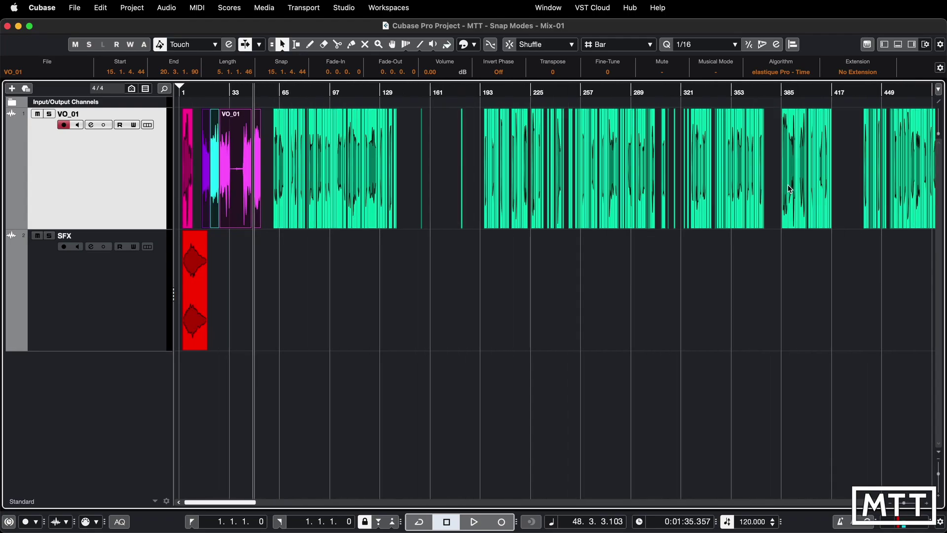
key("g")
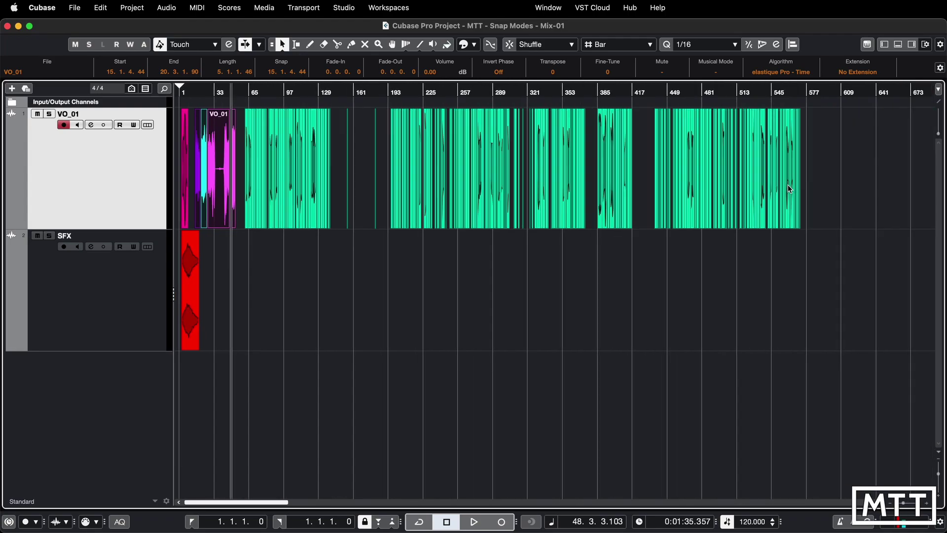
key("h")
key("h")
key("h")
key("h")
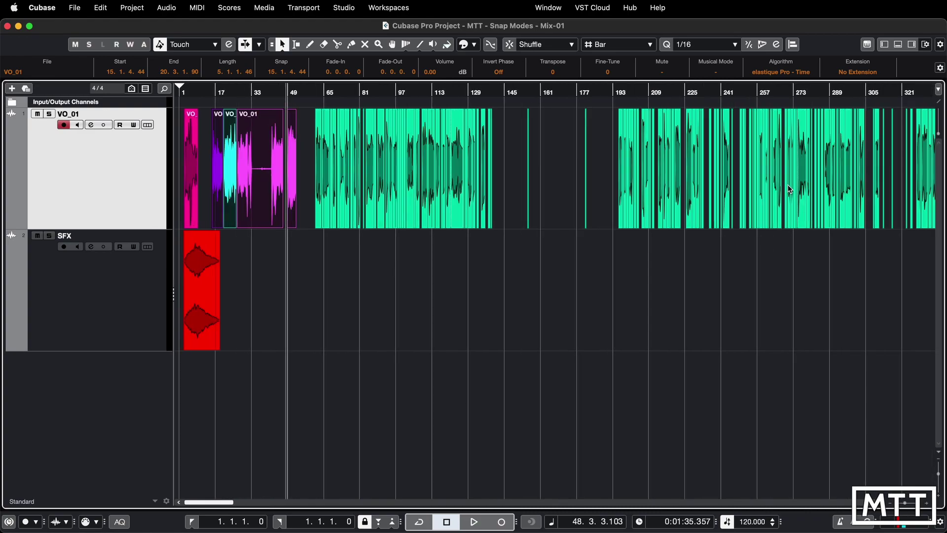
key("h")
key("h")
key("h")
key("h")
key("g")
key("g")
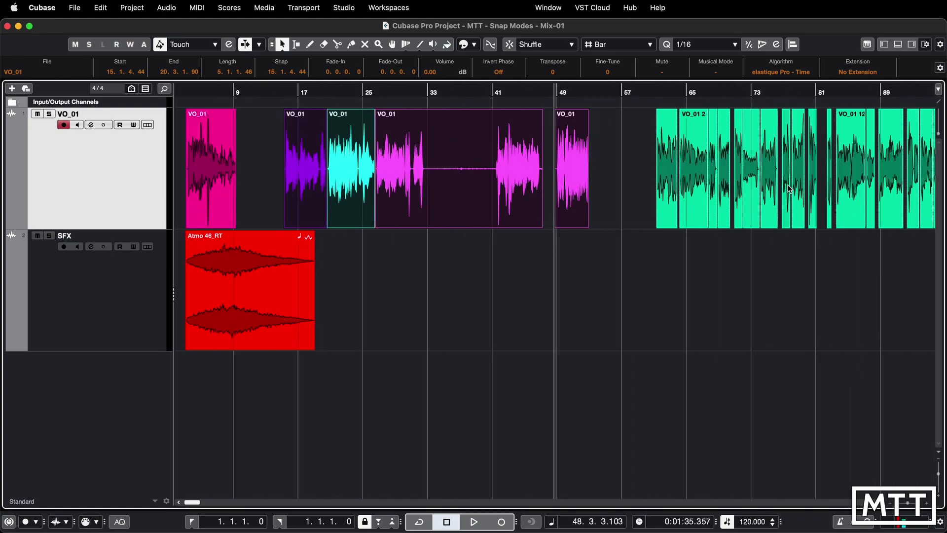
left_click(548, 271)
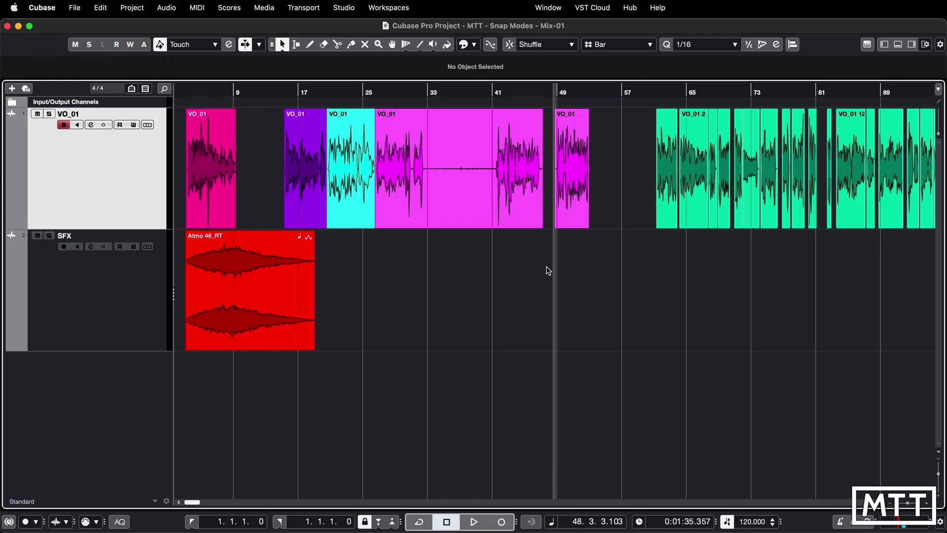
Step: Restore the green event, delete it in Shuffle mode so later events close up, then undo
key("super+z")
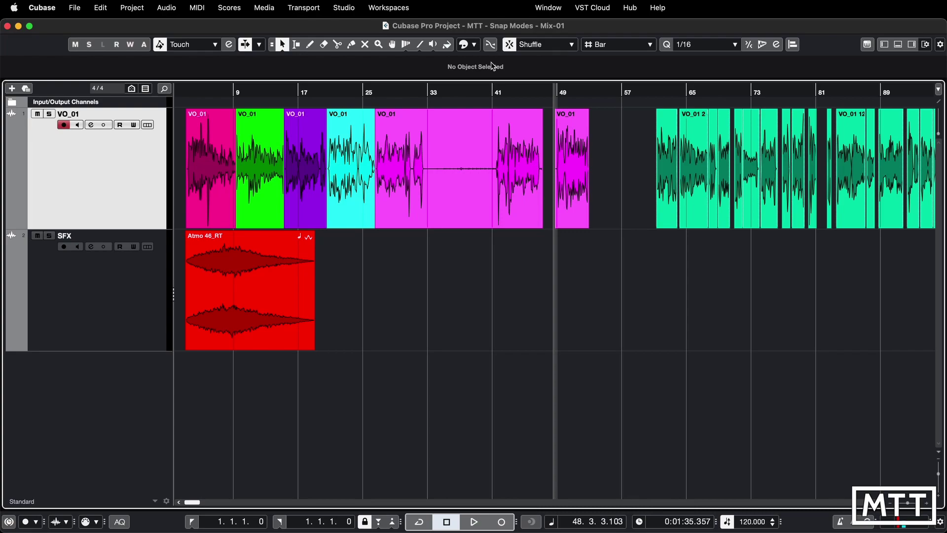
left_click(266, 187)
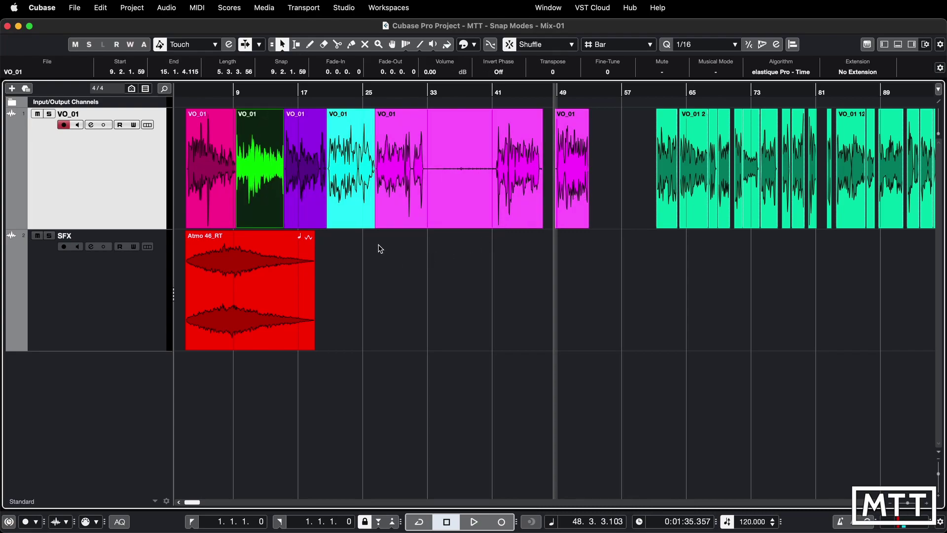
key("Delete")
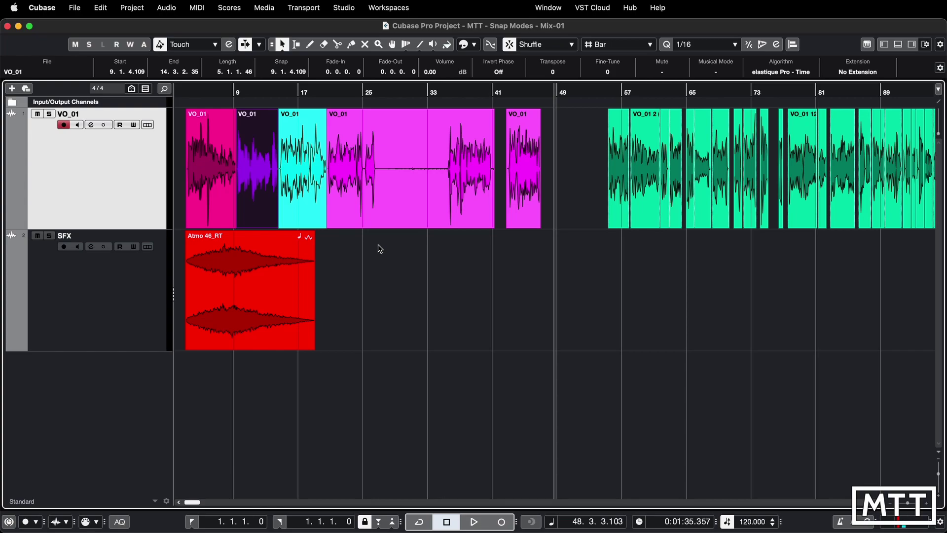
key("super+z")
left_click(378, 253)
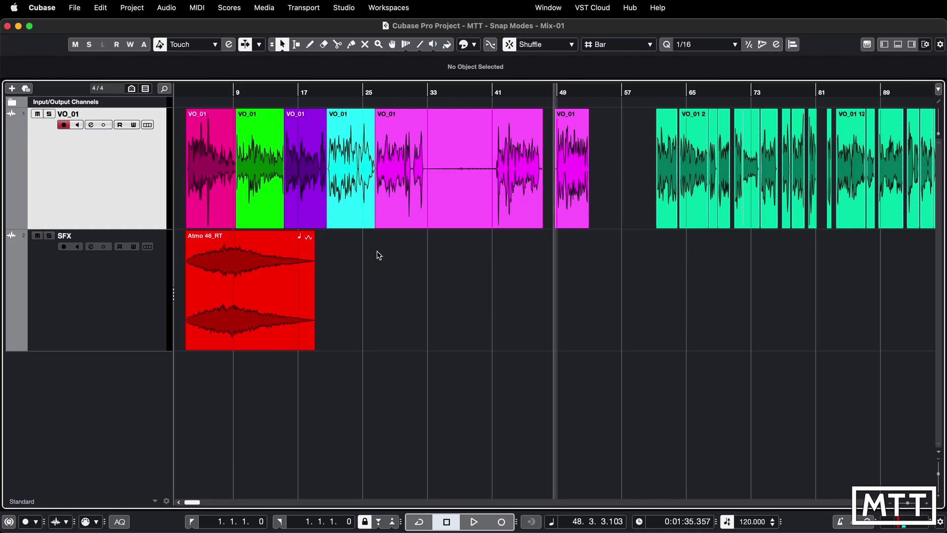
Step: Move the project cursor to bar 11
key("h")
key("g")
left_click(250, 96)
key("h")
key("h")
key("h")
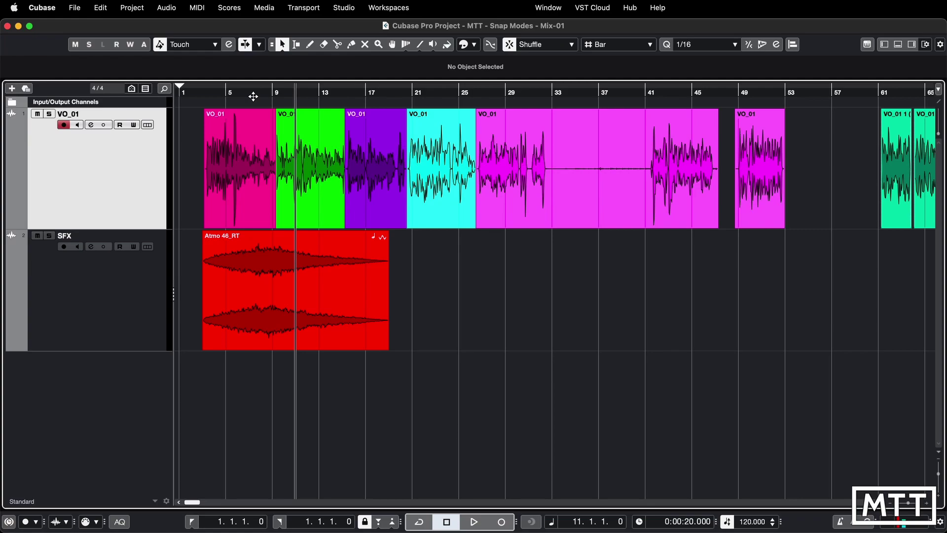
key("h")
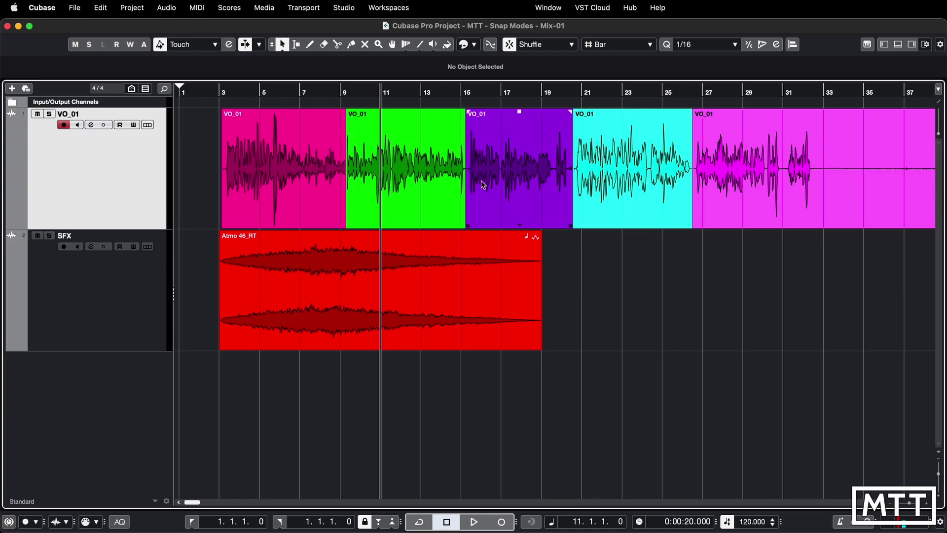
mouse_move(392, 171)
left_mouse_down()
mouse_move(572, 170)
mouse_move(419, 172)
left_mouse_up()
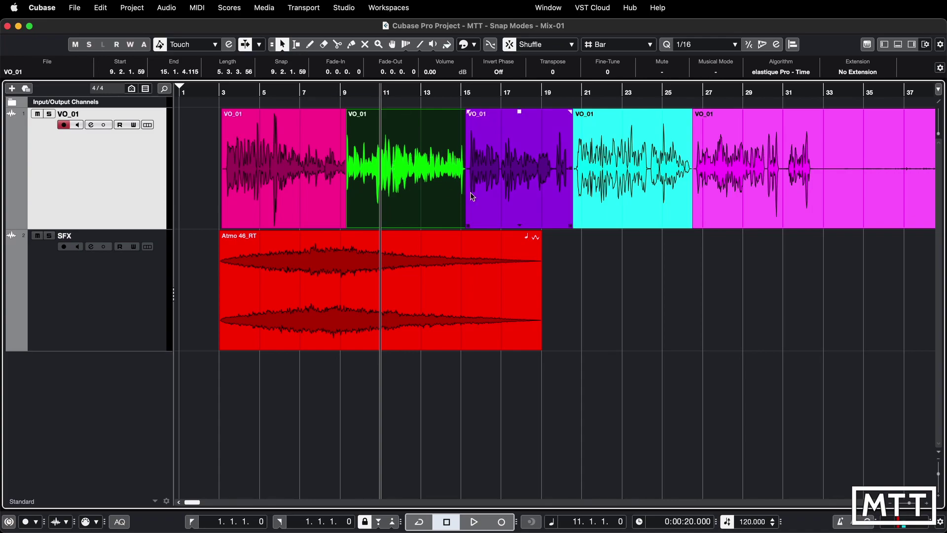
left_click(593, 254)
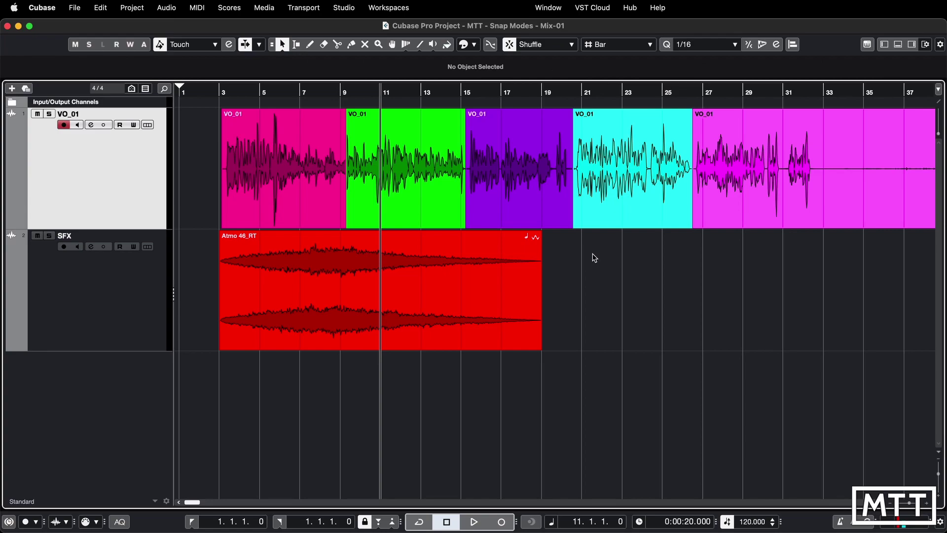
left_click(421, 189)
left_click_drag(423, 188, 575, 176)
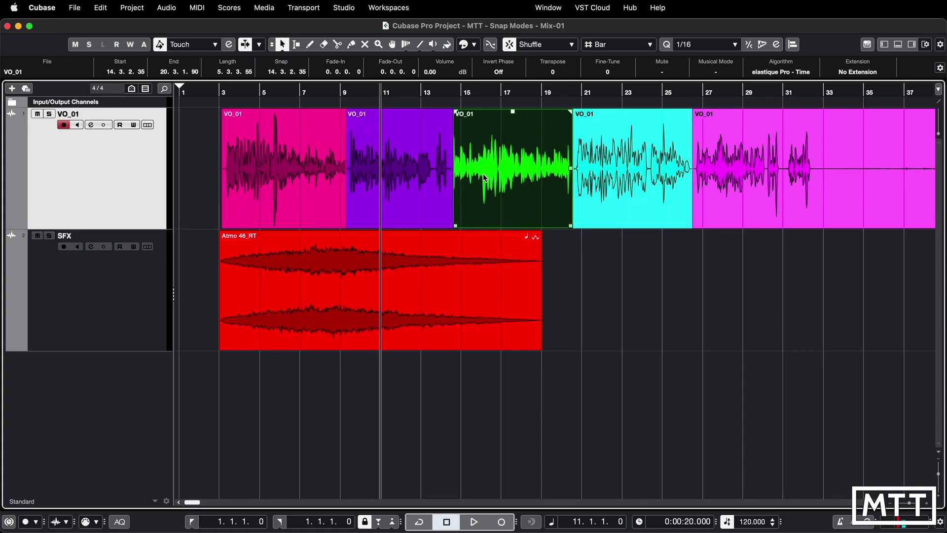
left_click_drag(666, 178, 389, 176)
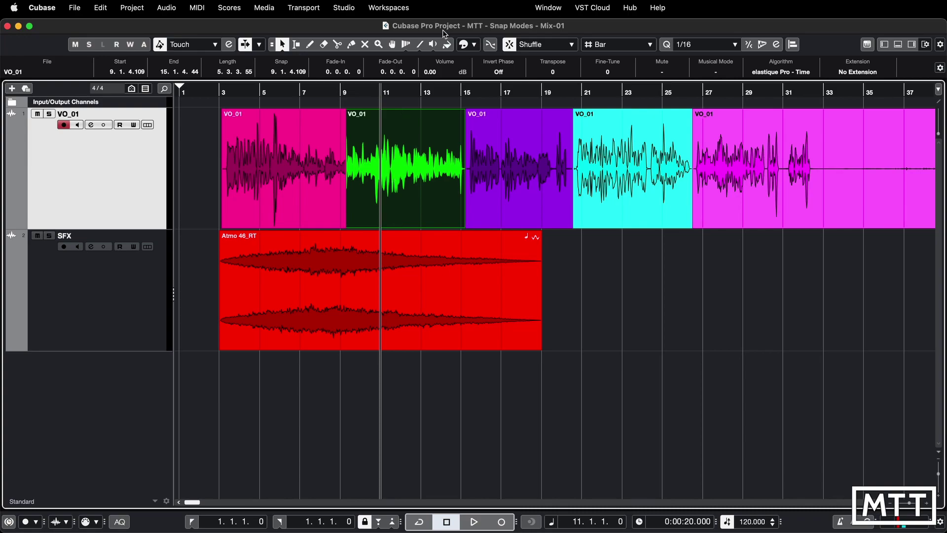
left_click_drag(414, 184, 749, 197)
left_click_drag(528, 193, 494, 188)
left_click(510, 45)
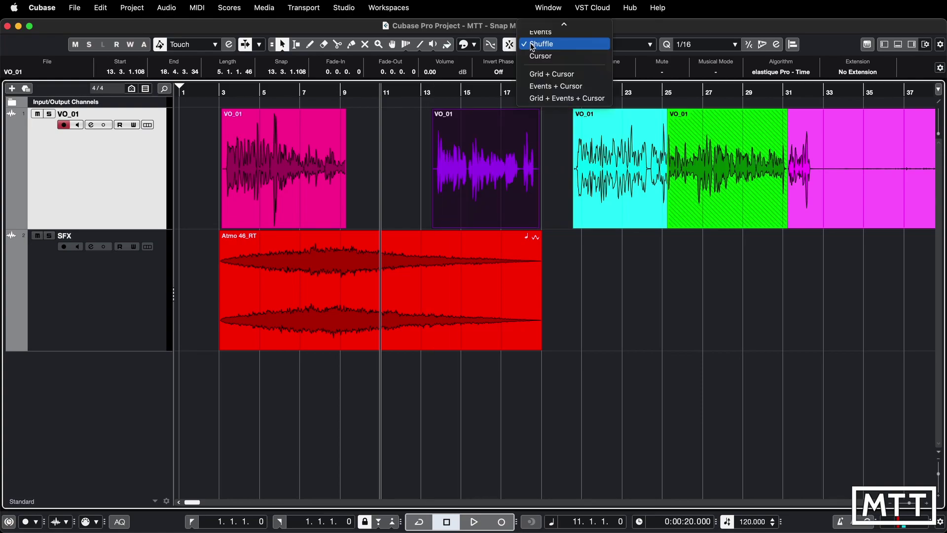
left_click(538, 30)
left_click_drag(453, 168, 367, 168)
left_click_drag(616, 167, 485, 164)
left_click_drag(702, 148, 614, 148)
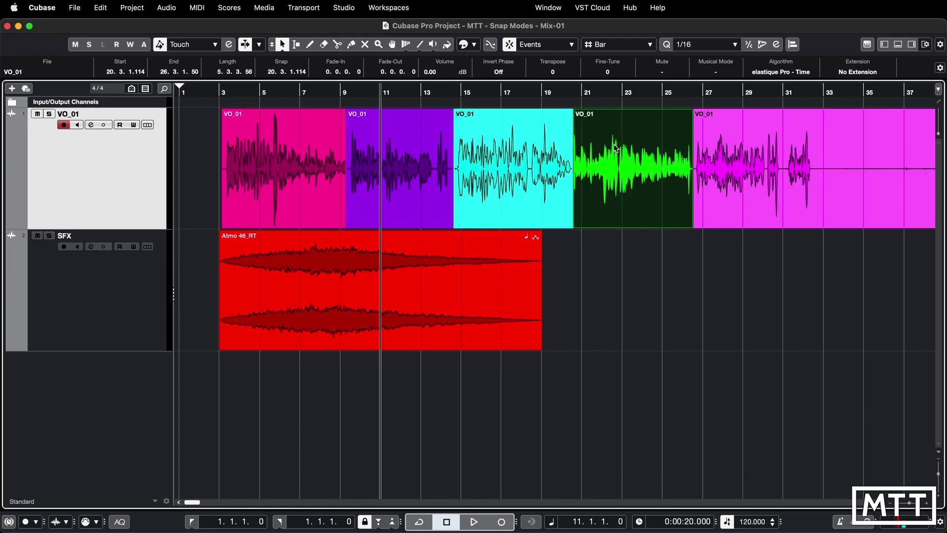
left_click(517, 48)
left_click(516, 56)
left_click_drag(633, 166, 367, 160)
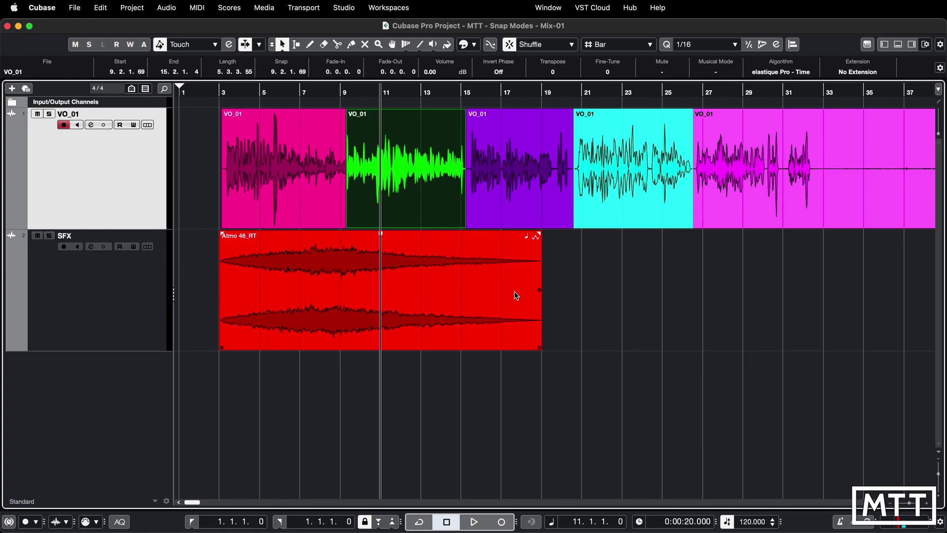
left_click(572, 294)
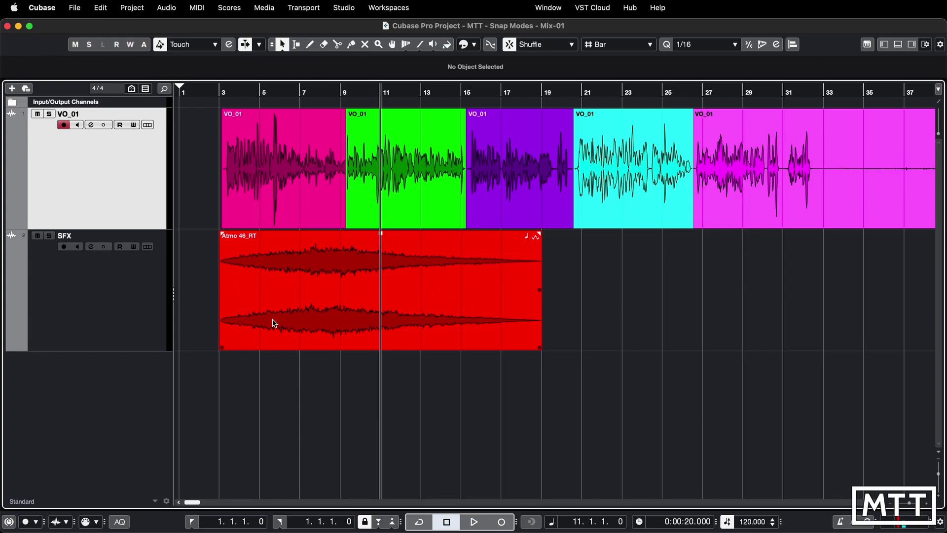
left_click_drag(303, 309, 219, 286)
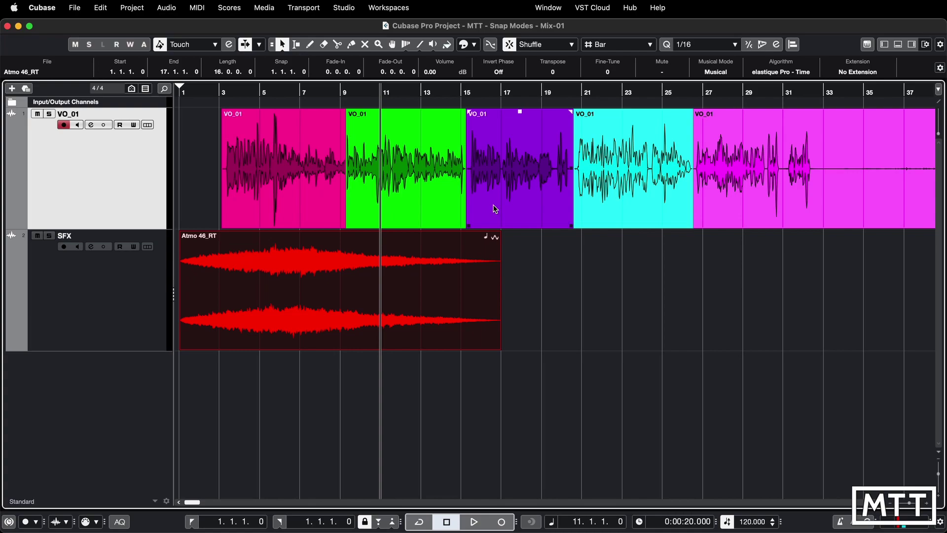
key("ctrl+Right")
left_click(455, 144)
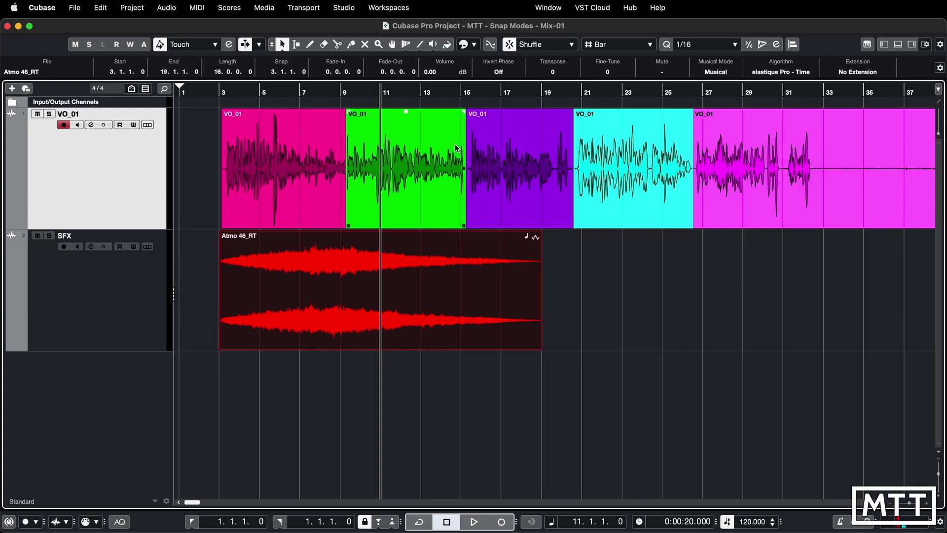